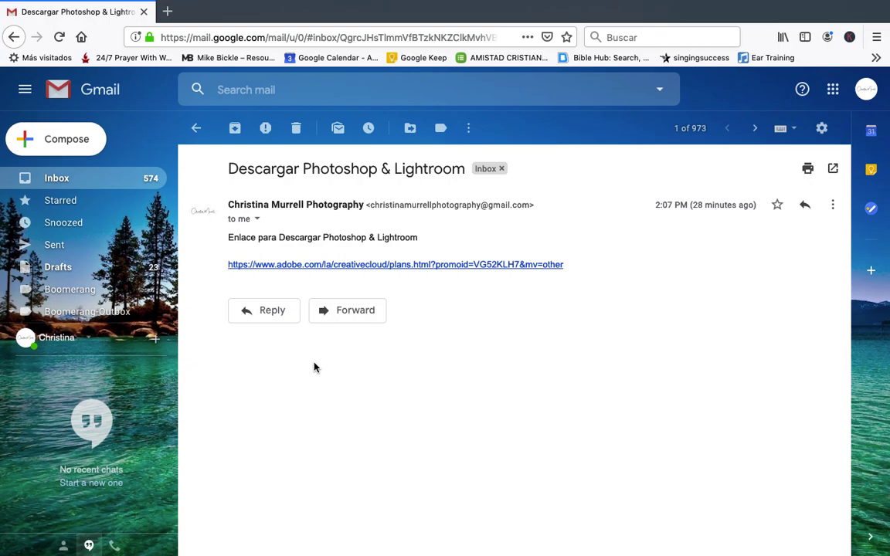
Follow the adobe.com plans link in the email to the Creative Cloud Planes y precios page.
left_click(348, 267)
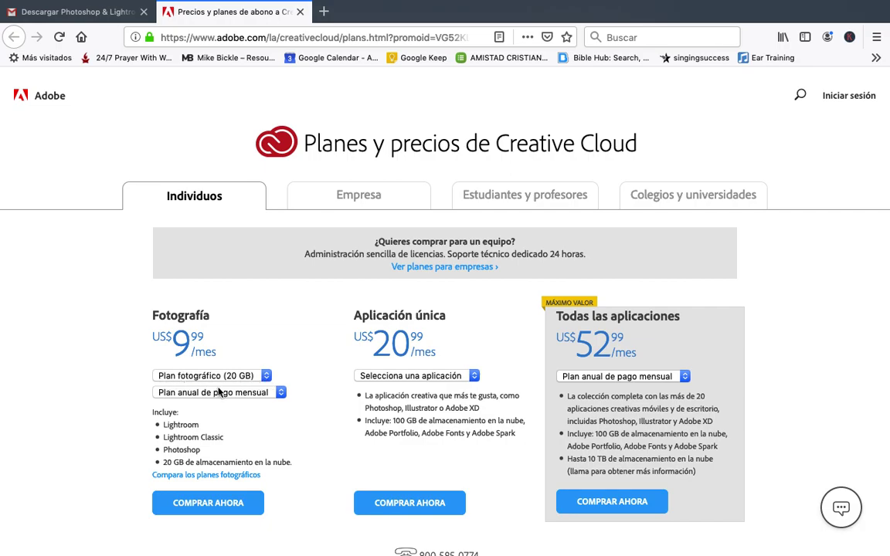
Try the 1 TB Fotografía plan, return to 20 GB, and choose Plan anual, prepago (US$119.88/año).
left_click(248, 376)
left_click(225, 387)
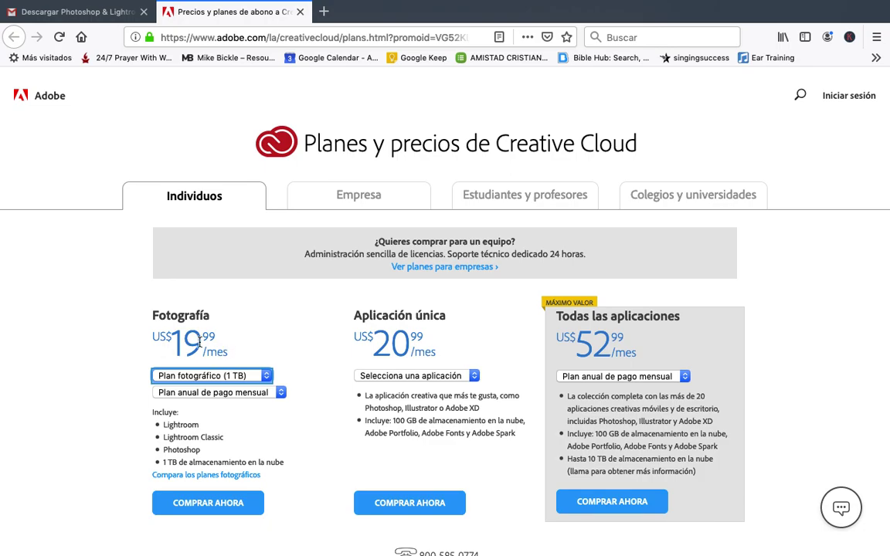
left_click(268, 376)
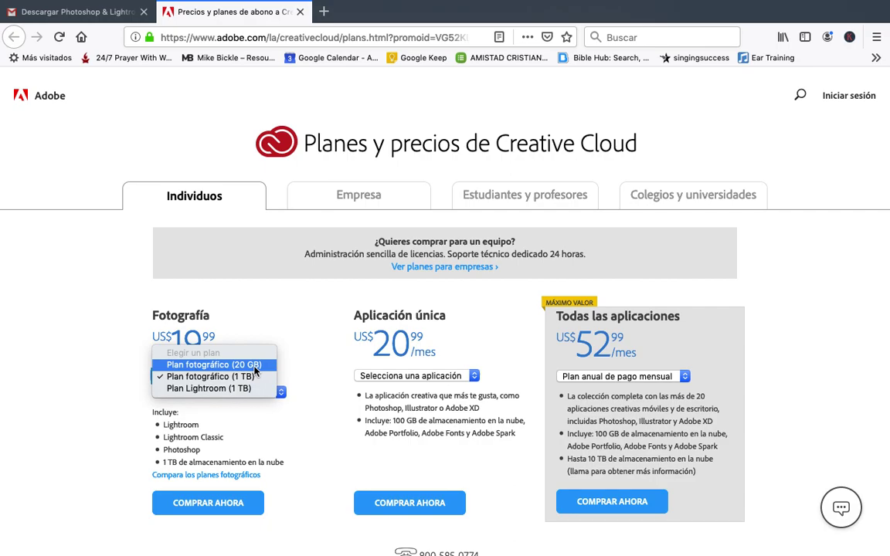
left_click(255, 372)
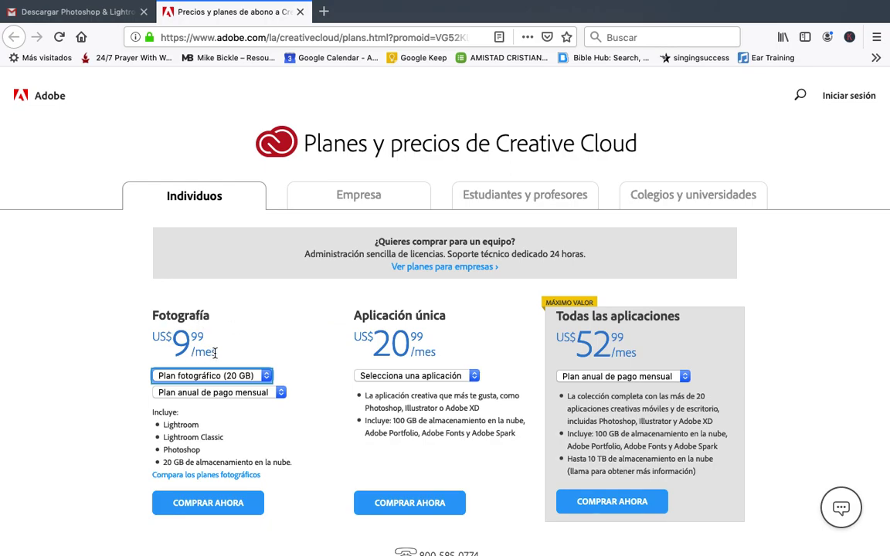
left_click(281, 392)
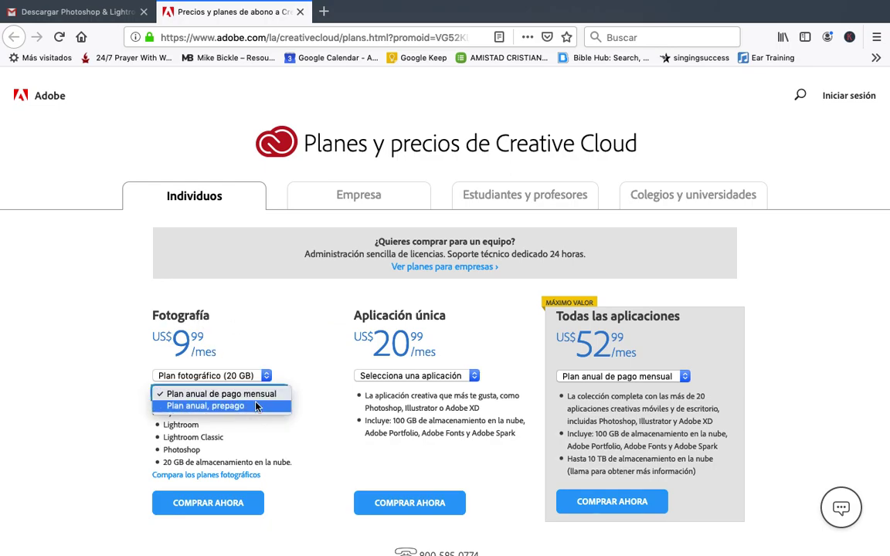
left_click(257, 406)
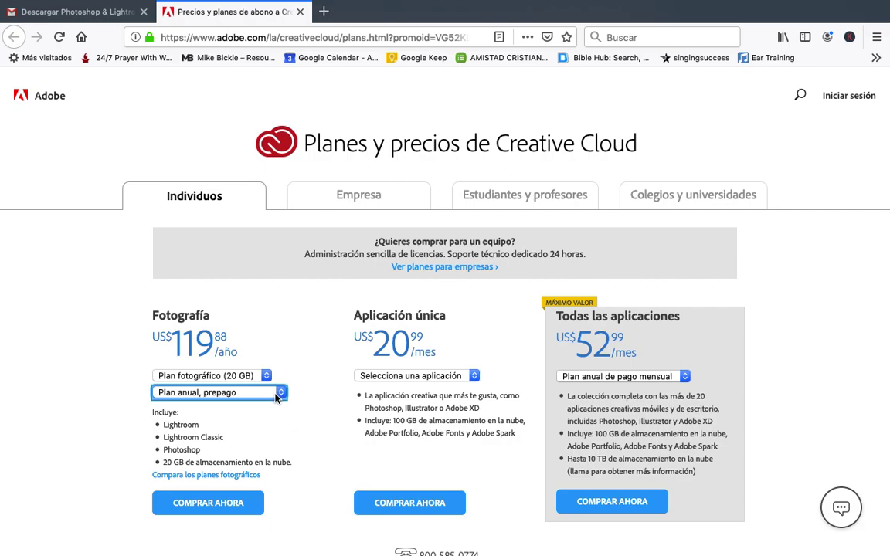
Change Fotografía billing to Plan anual de pago mensual at US$9.99/mes.
left_click(274, 394)
left_click(276, 384)
key("Up")
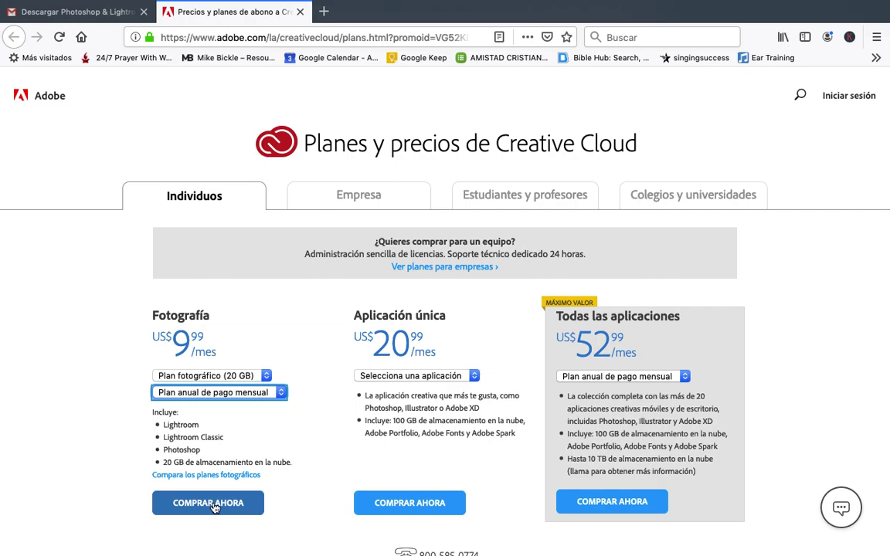
Start COMPRAR AHORA checkout for the Fotografía plan and enter the account e-mail address.
left_click(214, 507)
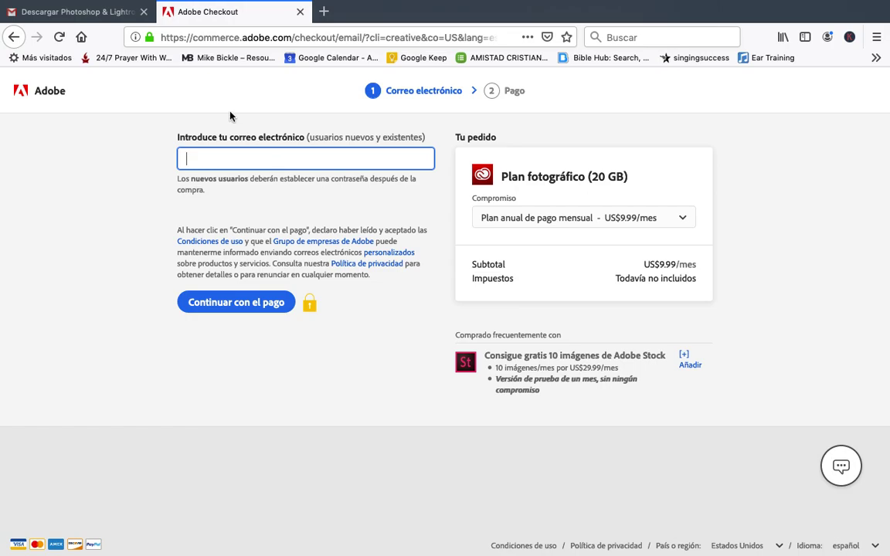
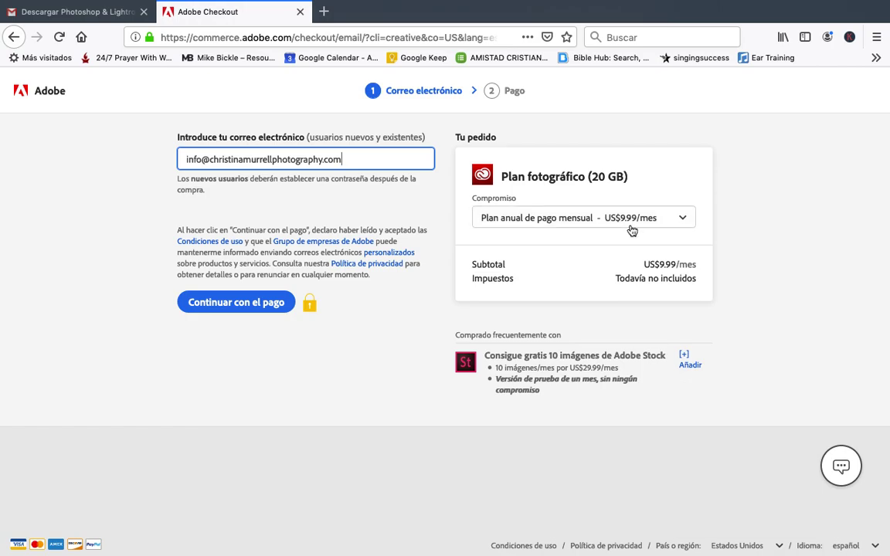
left_click(683, 220)
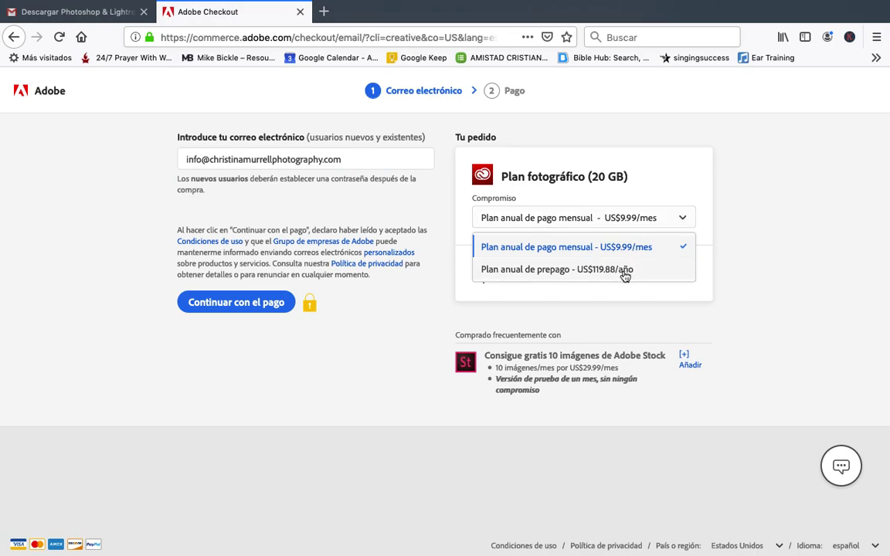
left_click(626, 270)
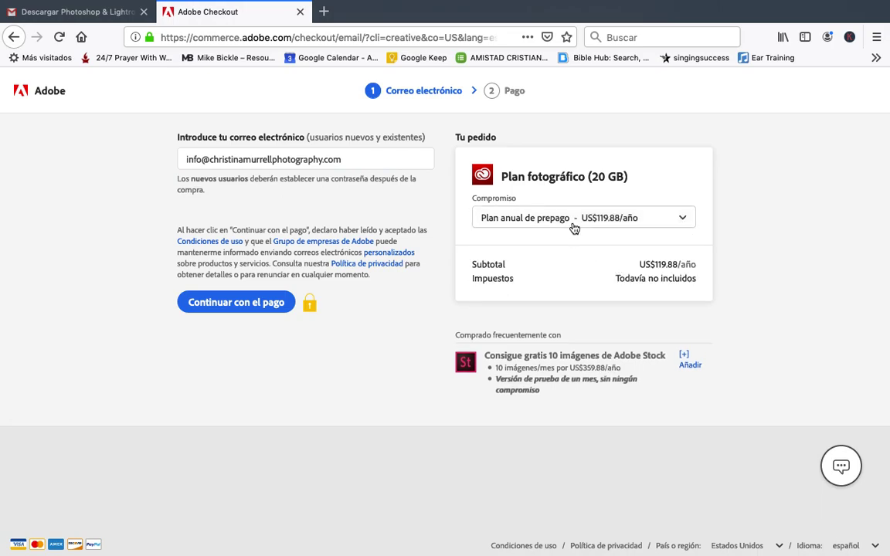
left_click(665, 220)
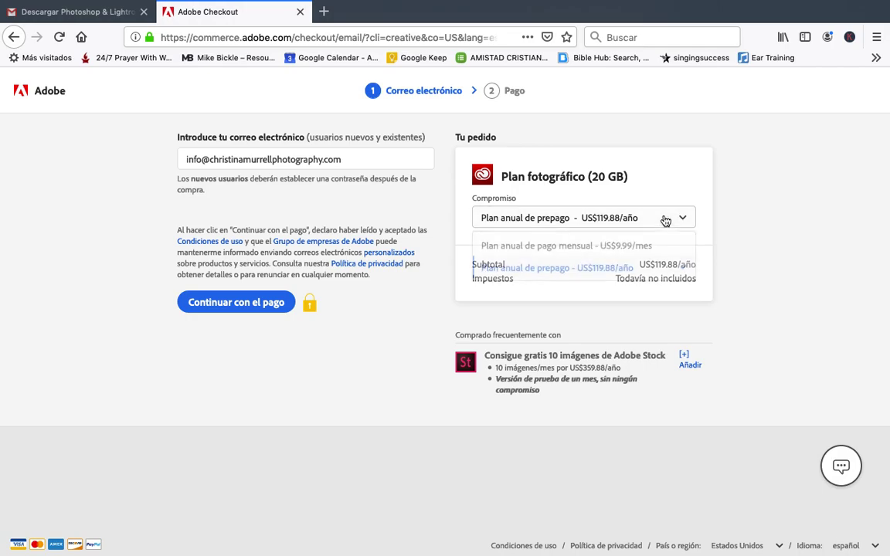
left_click(584, 249)
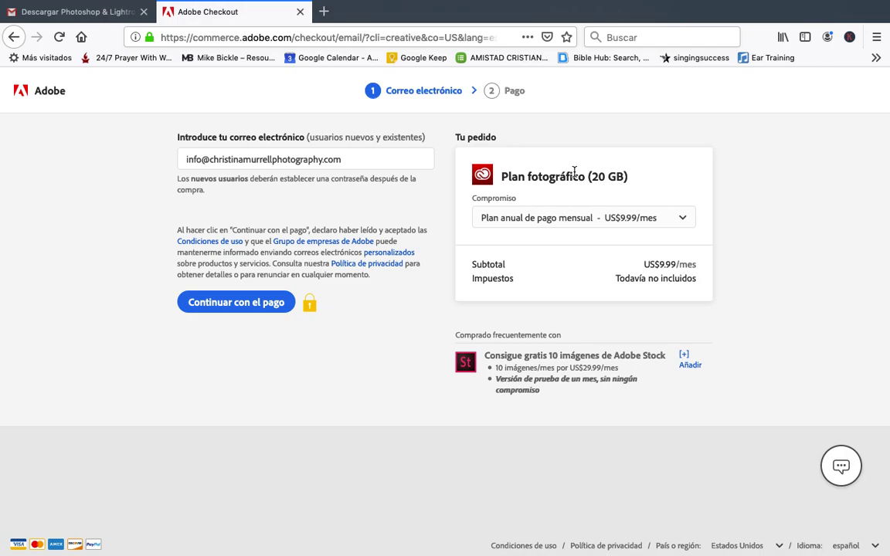
Continue to payment, try PayPal, then settle on credit or debit card payment.
left_click(258, 305)
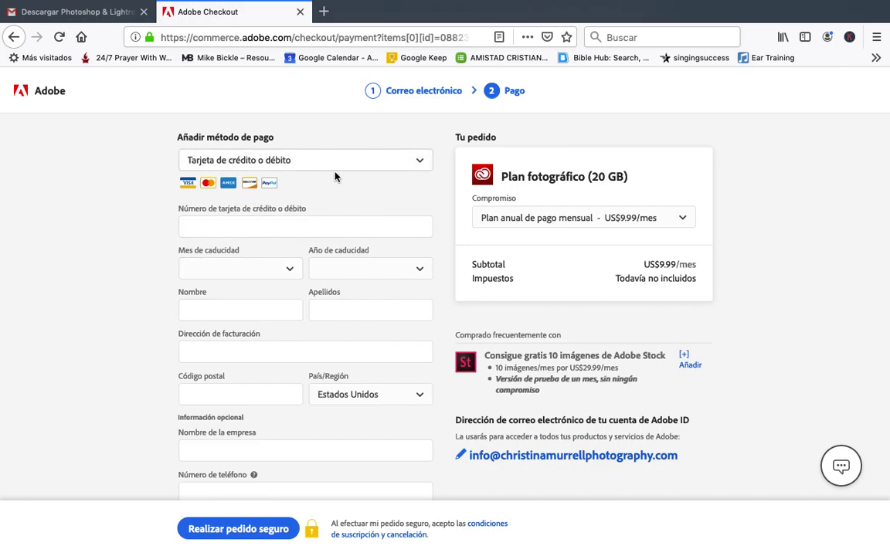
left_click(419, 164)
left_click(324, 213)
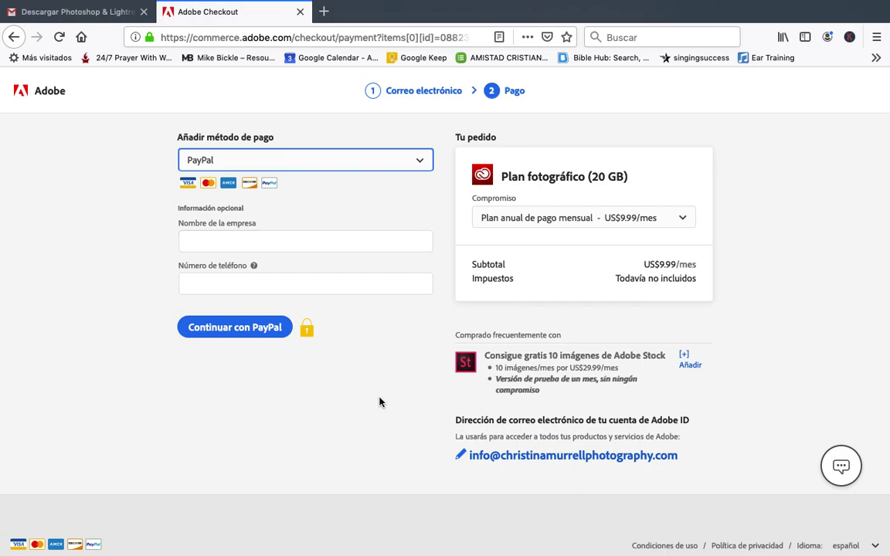
left_click(419, 169)
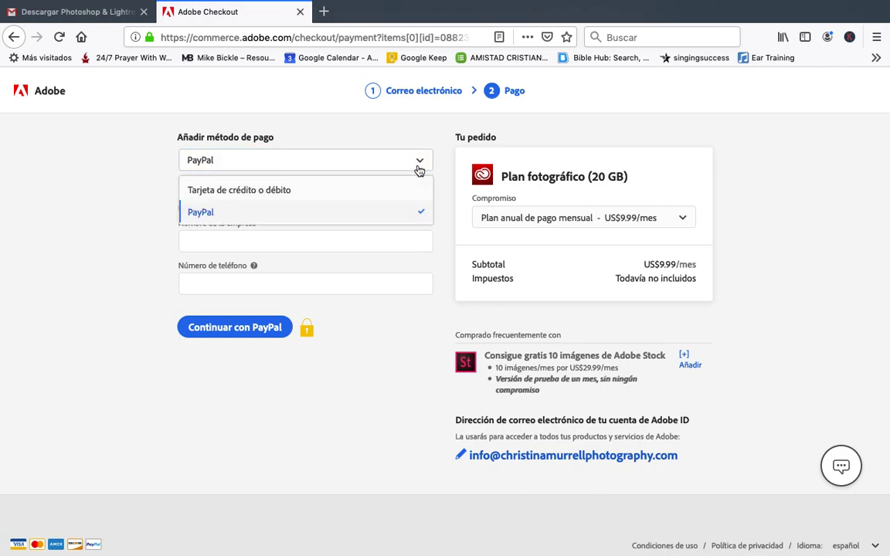
left_click(365, 193)
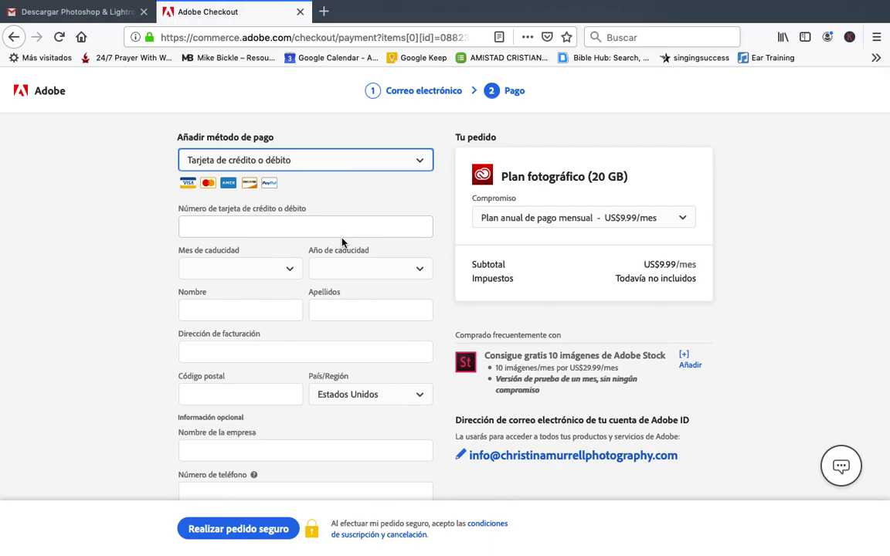
scroll(342, 242, "down", 3)
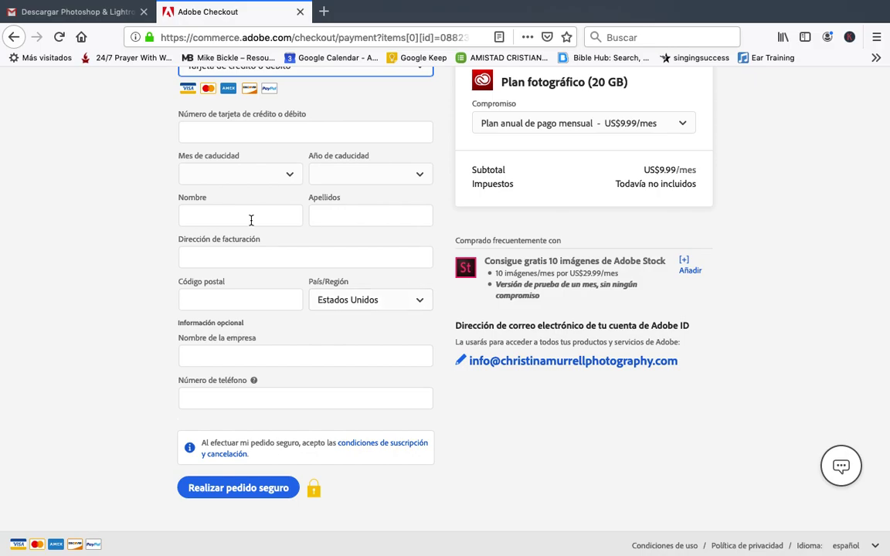
Close the Adobe Checkout tab and the Gmail browser window.
middle_click(270, 10)
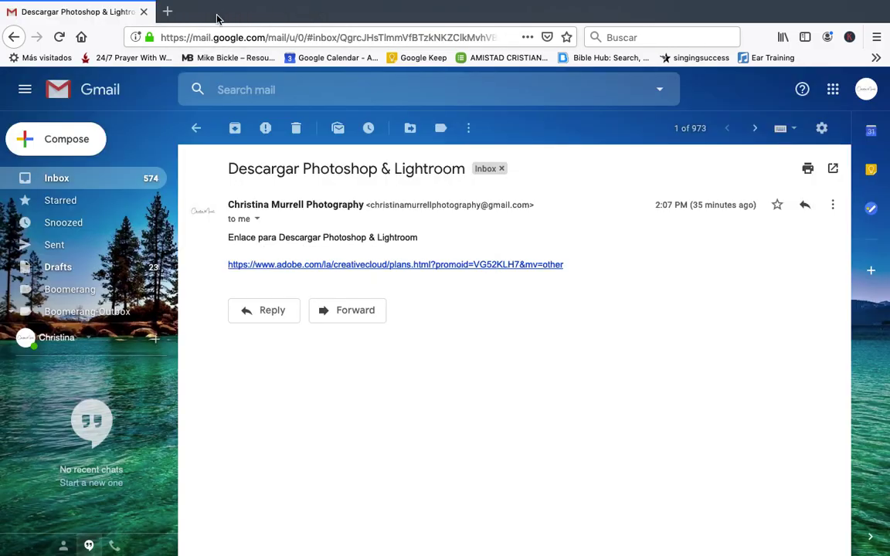
left_click(143, 12)
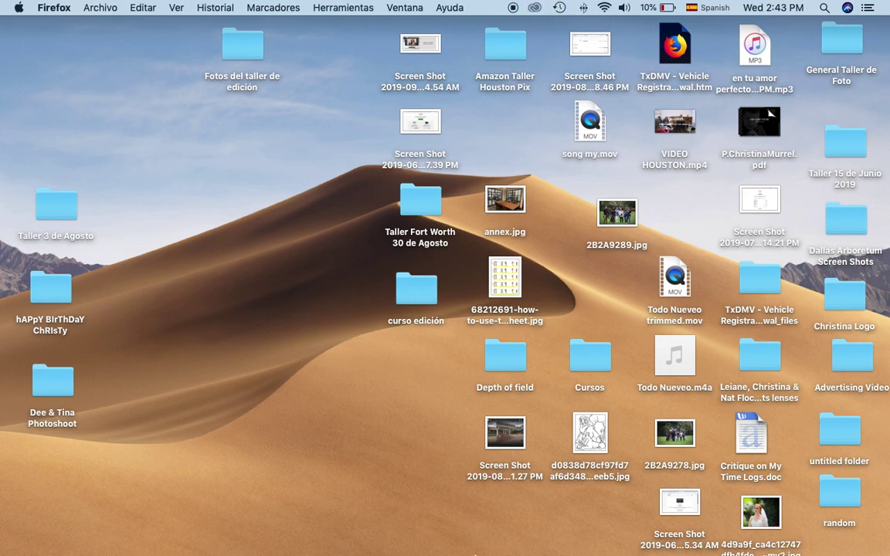
Reveal the Dock at the screen's bottom edge with the Adobe Application Manager icon.
mouse_move(556, 550)
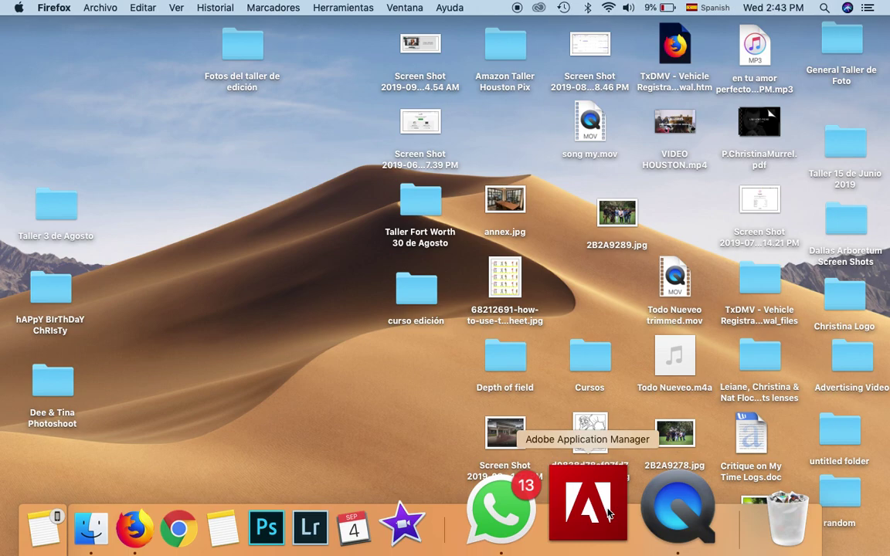
left_click(189, 522)
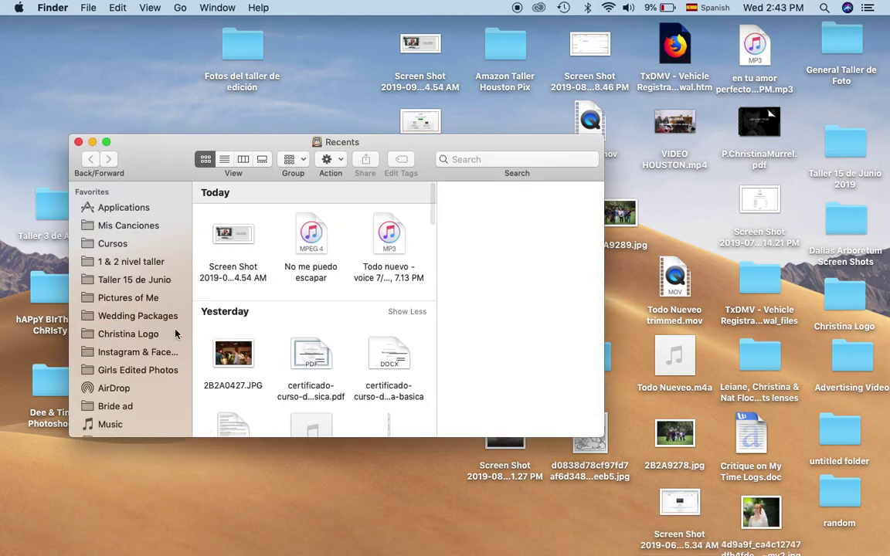
scroll(134, 311, "down", 2)
scroll(134, 310, "up", 2)
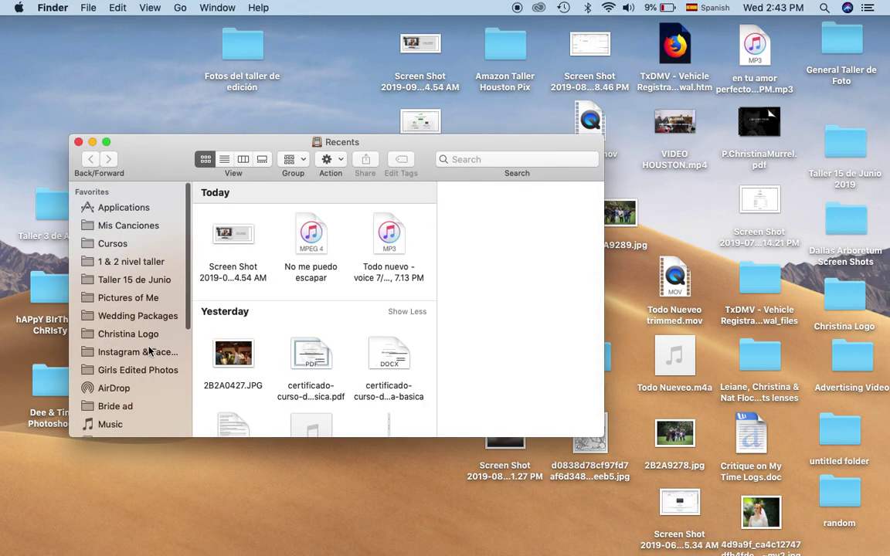
scroll(144, 353, "down", 3)
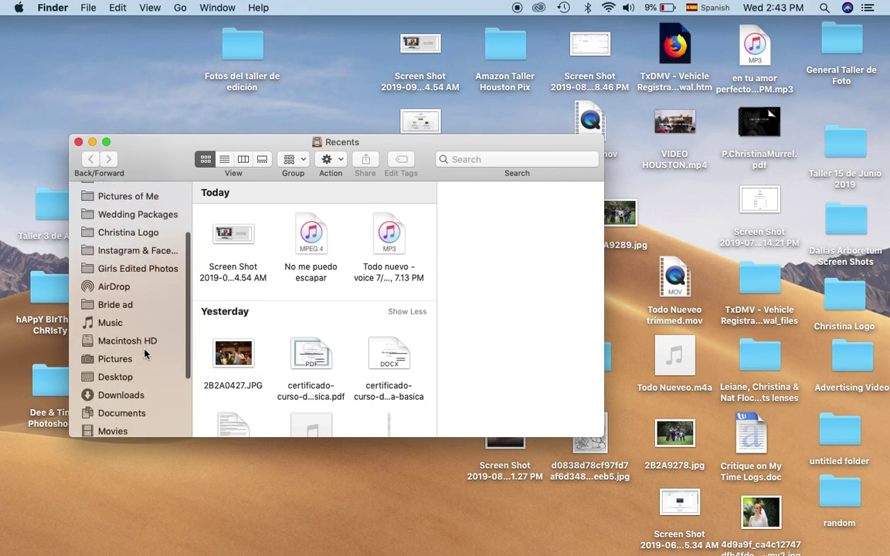
left_click(115, 398)
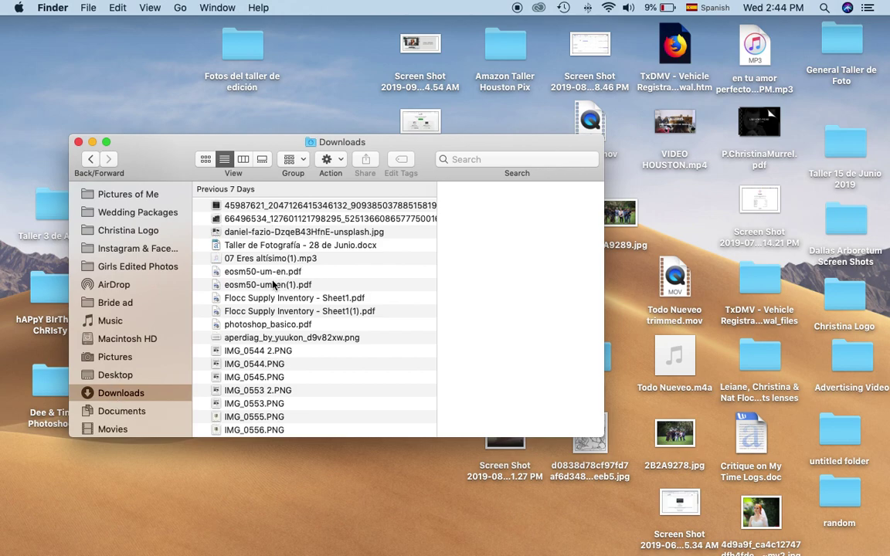
mouse_move(185, 526)
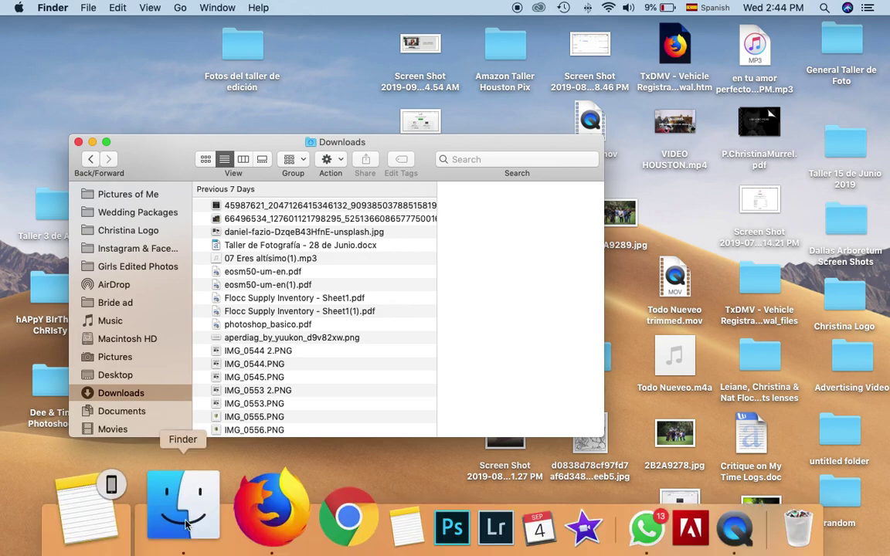
key("super+f")
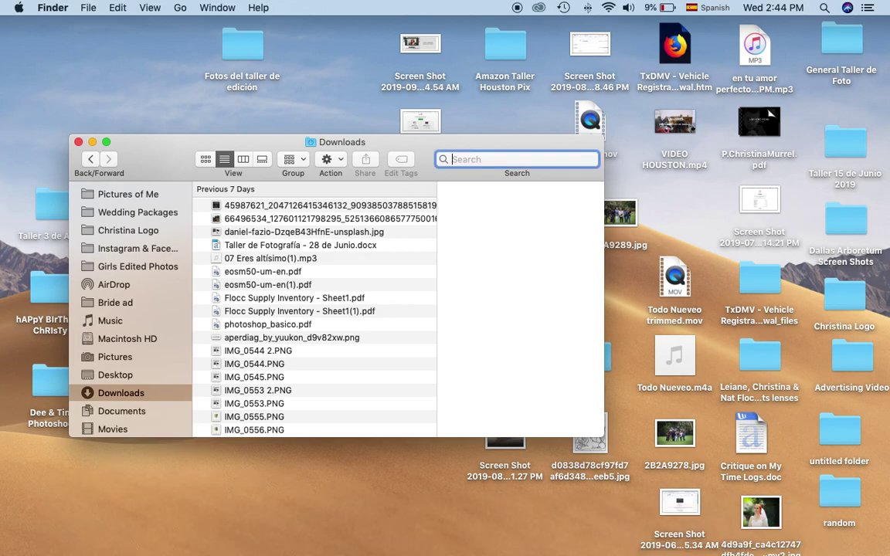
type("a")
type("dobe")
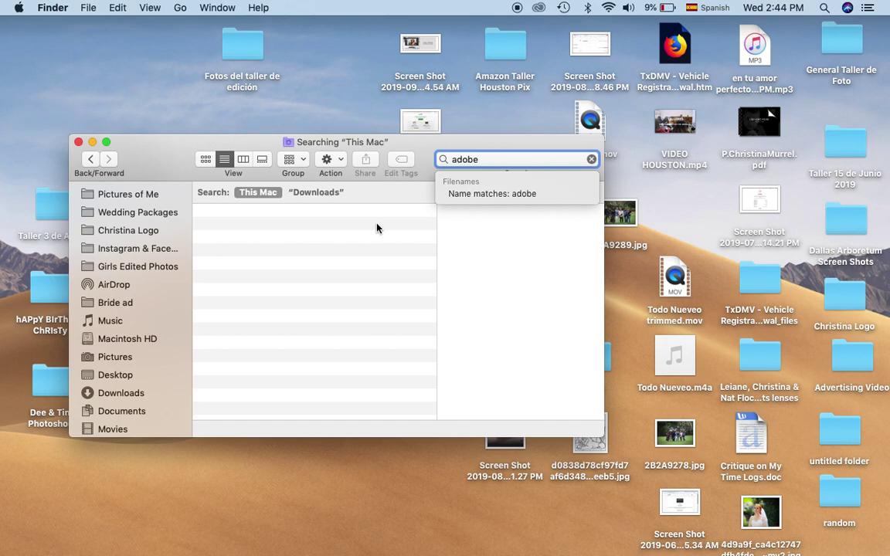
left_click(334, 193)
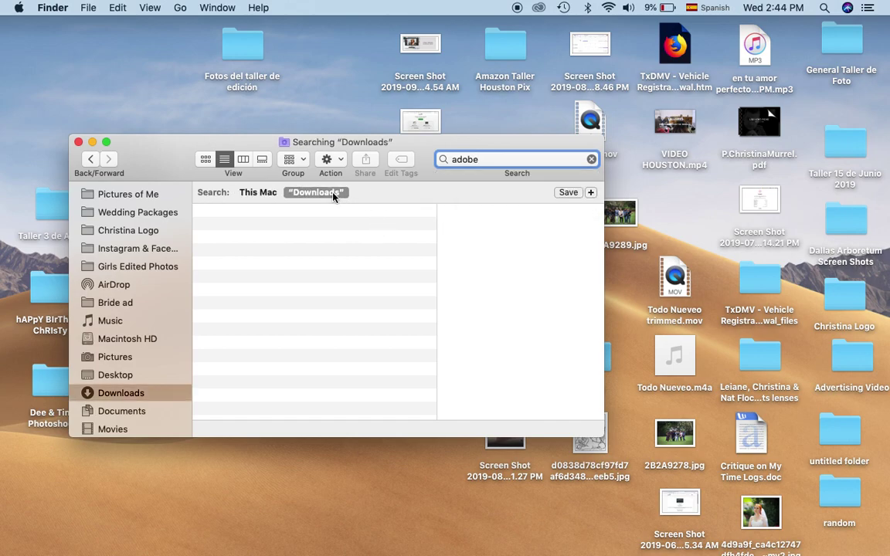
left_click(592, 159)
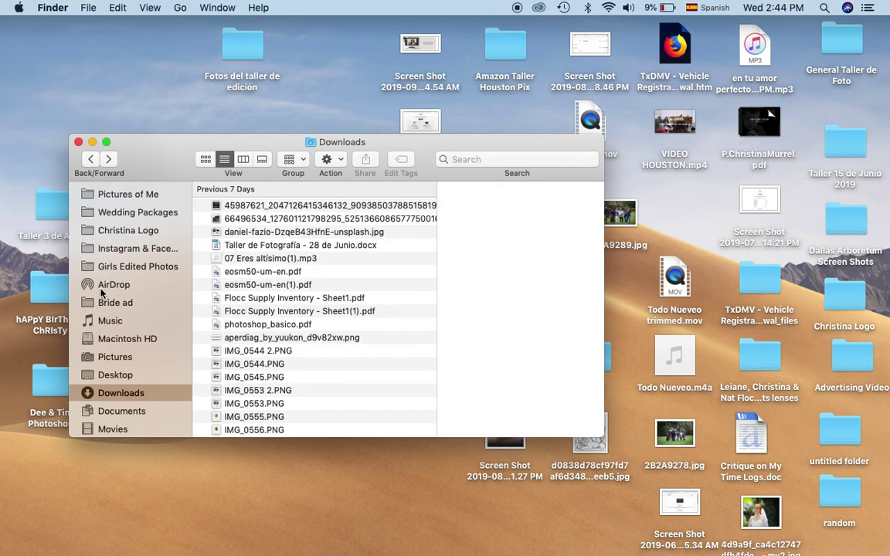
Go to Applications in Finder and open the Adobe Creative Cloud folder.
scroll(100, 292, "up", 5)
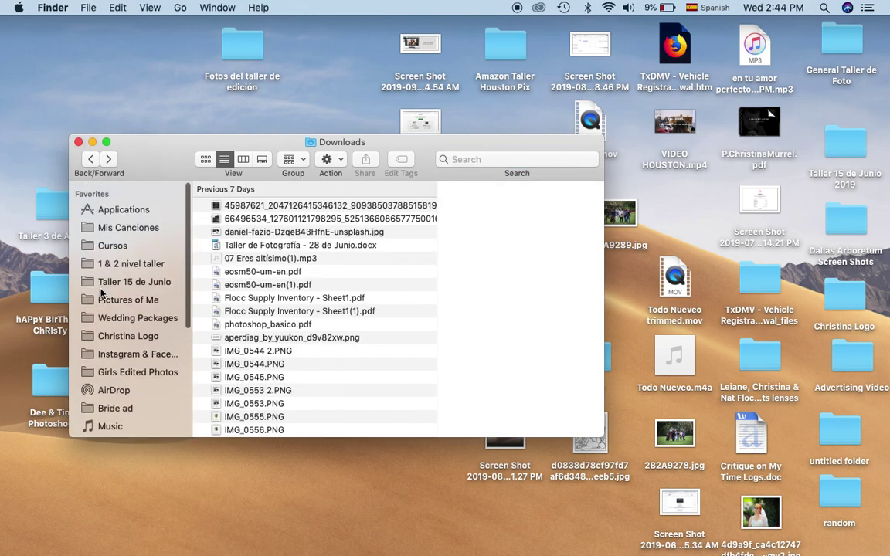
left_click(120, 214)
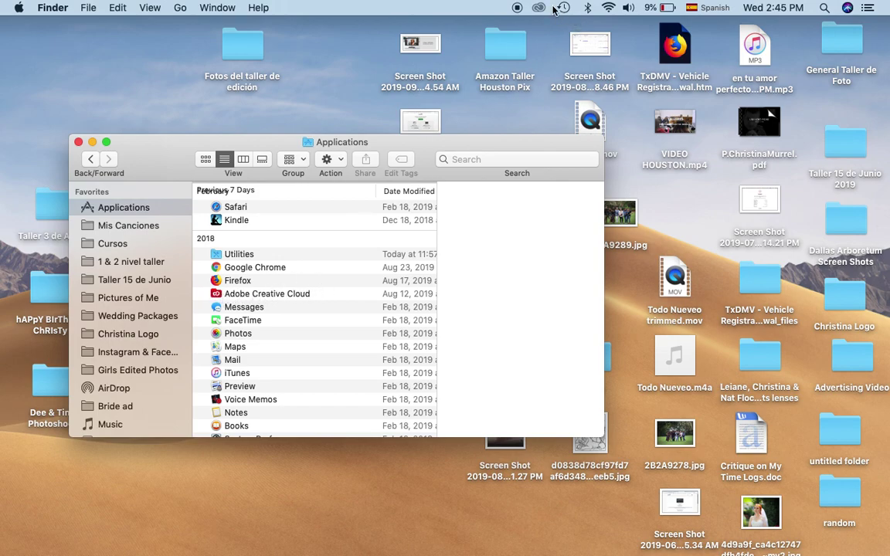
left_click(224, 294)
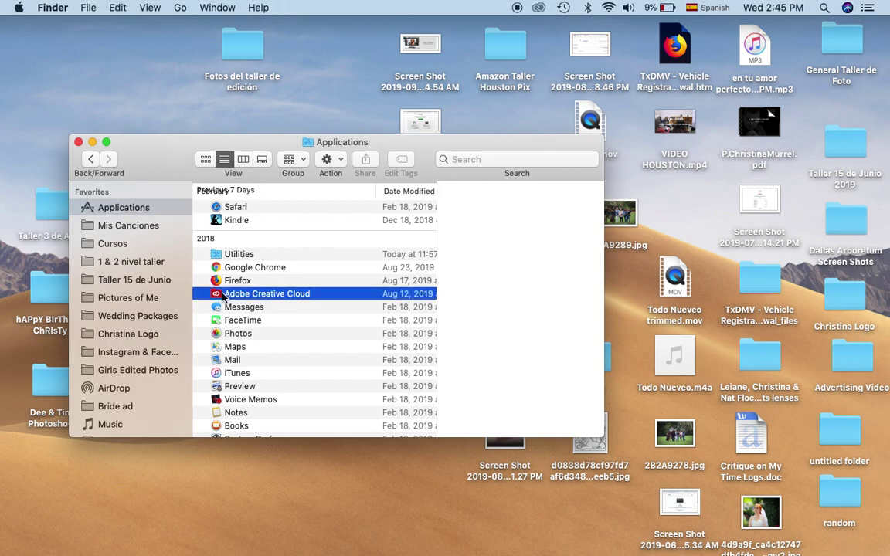
double_click(223, 295)
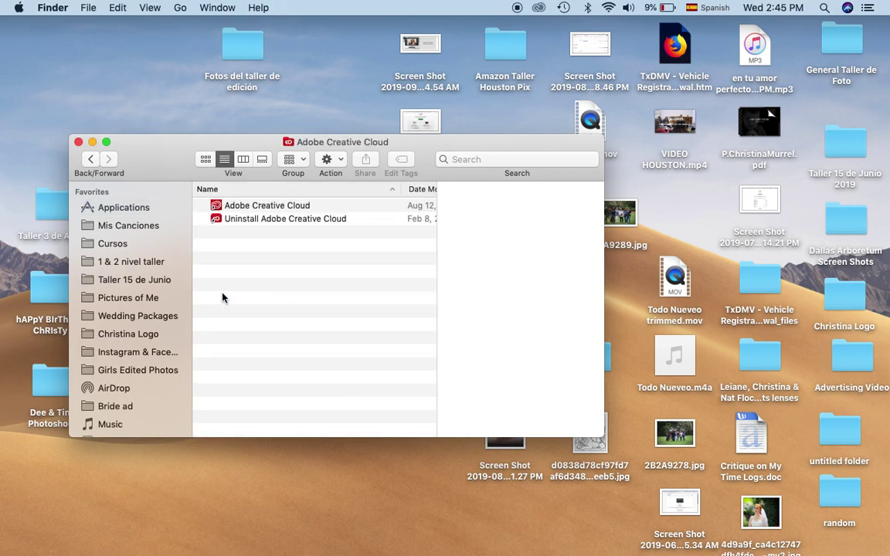
Launch Adobe Creative Cloud and open its menu-bar panel to the Adobe ID sign-in form.
double_click(280, 207)
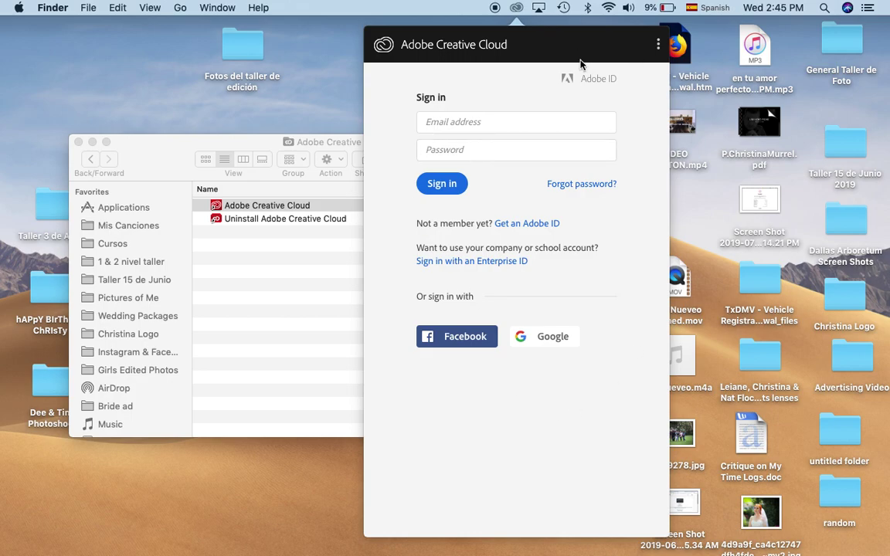
left_click(517, 9)
left_click(517, 9)
left_click(517, 9)
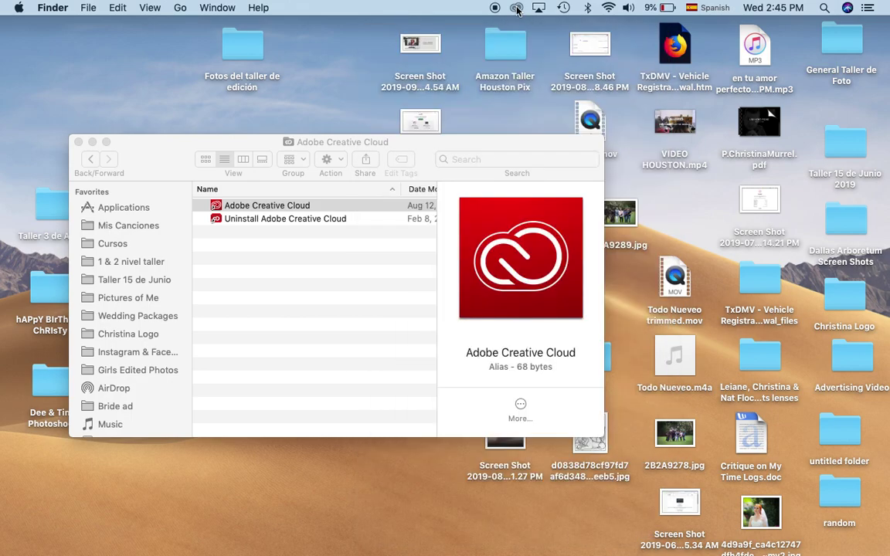
left_click(517, 9)
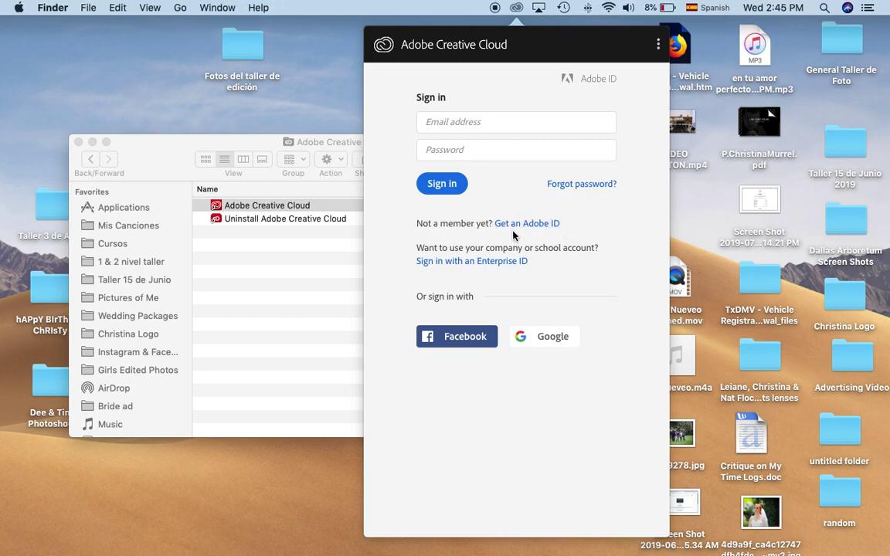
left_click(547, 227)
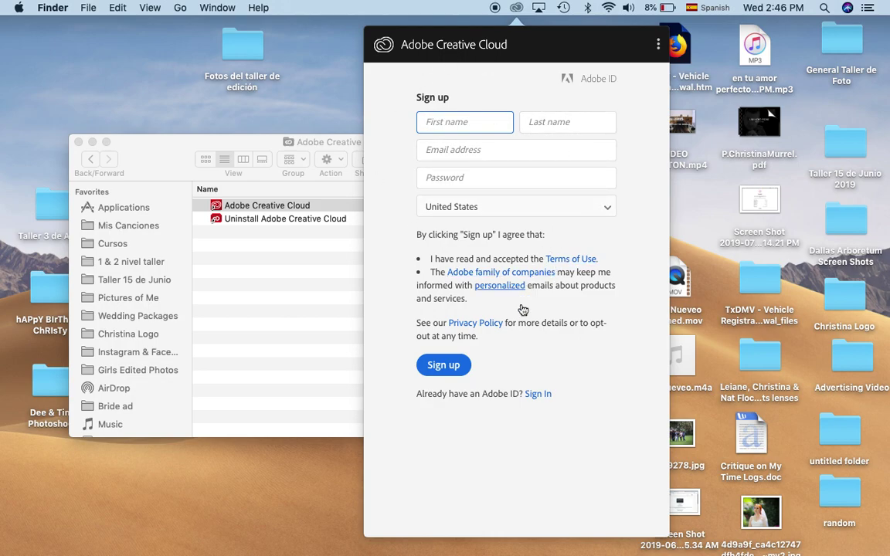
left_click(540, 395)
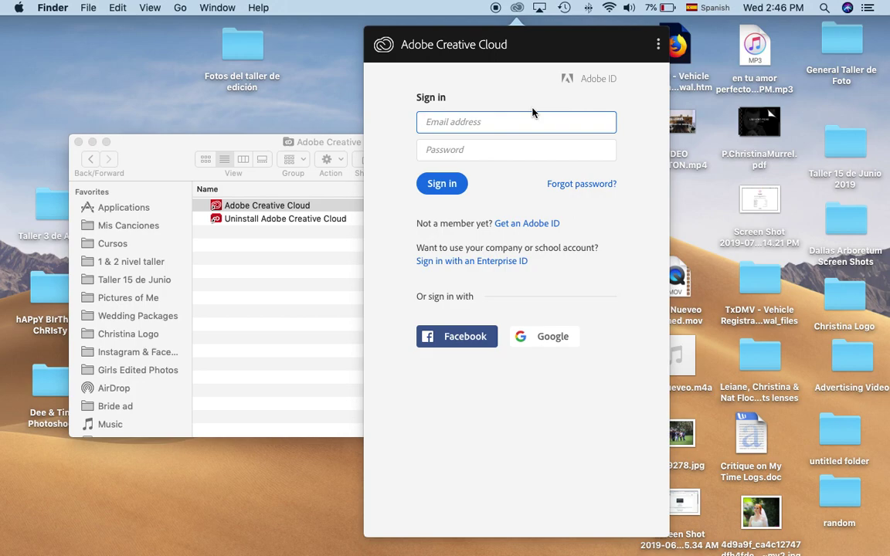
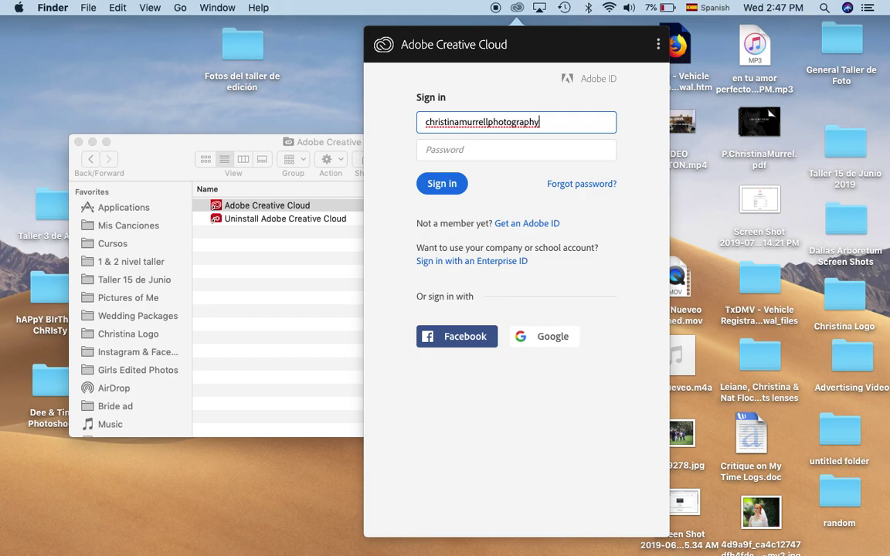
Type the account password and submit the sign-in.
left_click(477, 153)
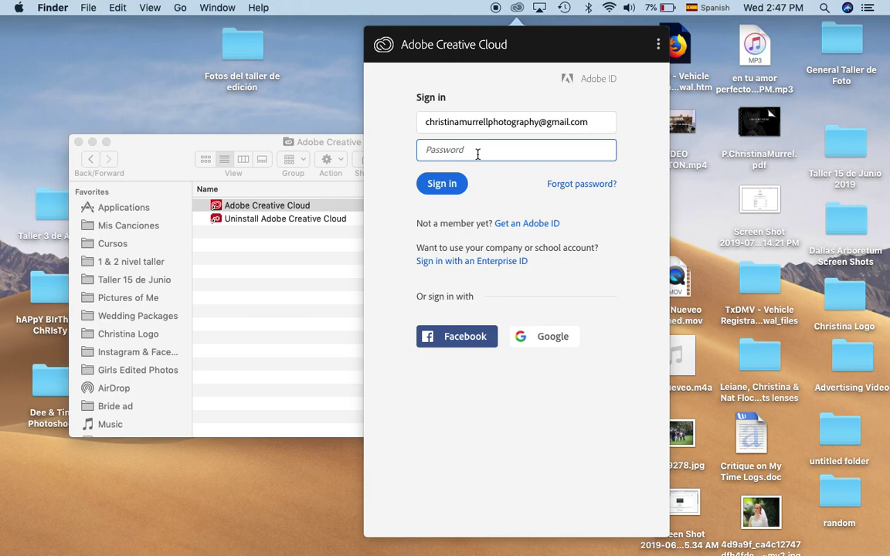
left_click(454, 185)
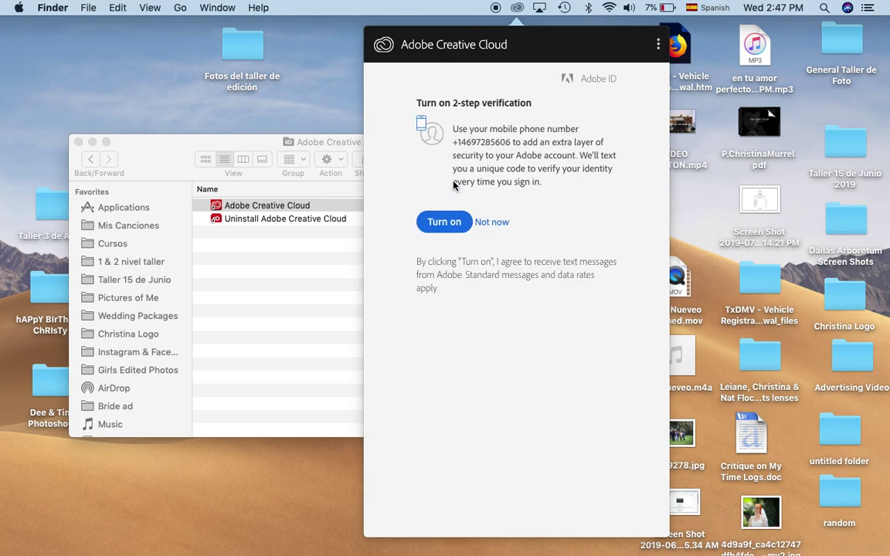
Skip 2-step verification with 'Not now' to reach the Creative Cloud apps list.
left_click(489, 224)
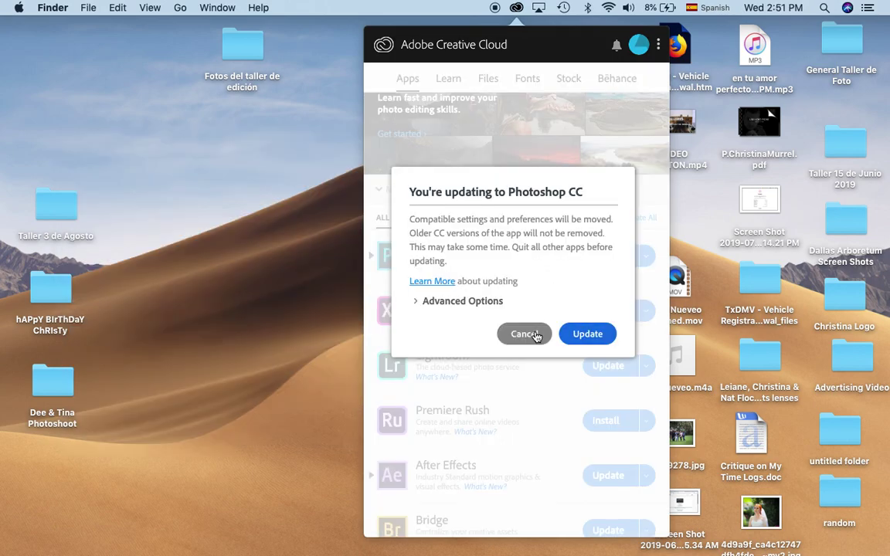
Cancel the Photoshop CC update and scroll the Apps list showing 9 pending updates.
left_click(534, 334)
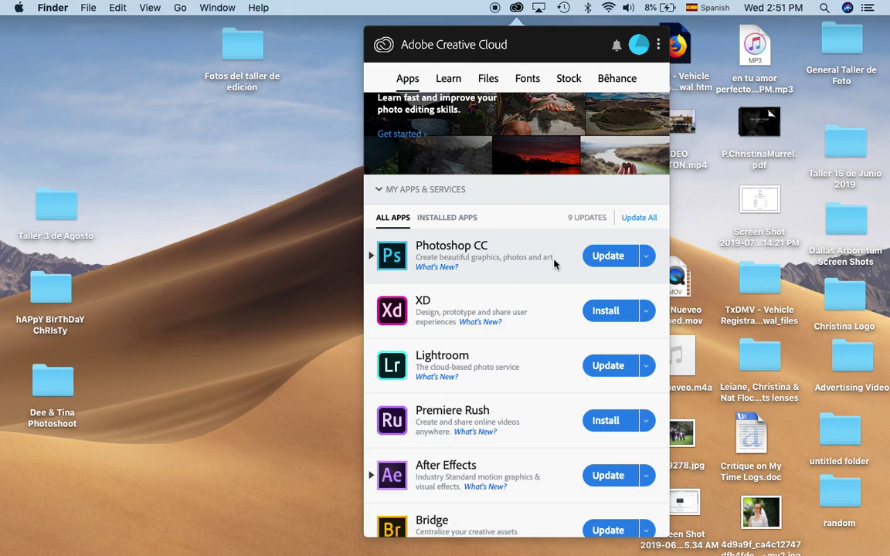
scroll(479, 253, "down", 3)
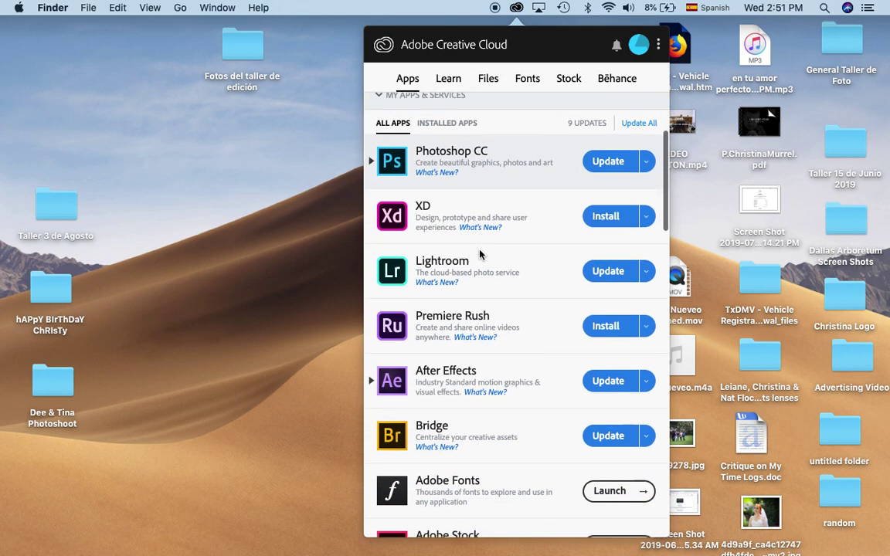